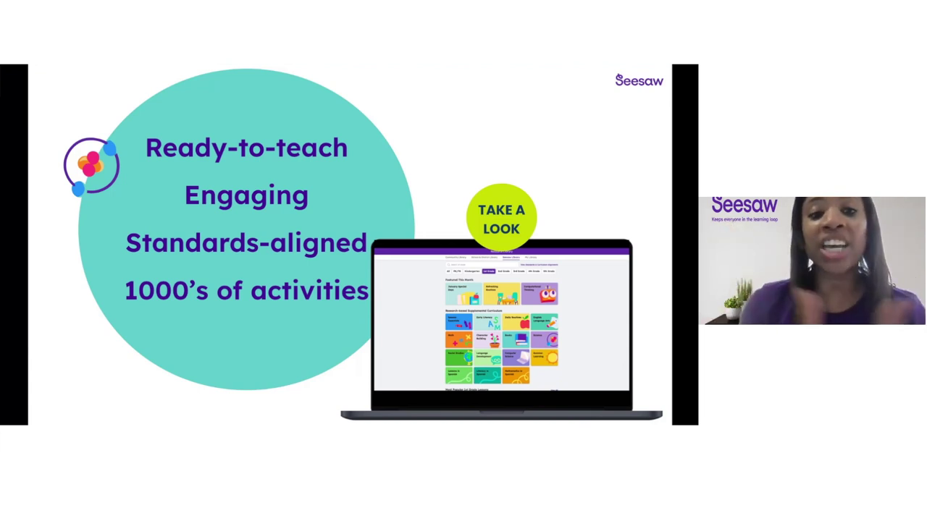
Switch from the slideshow to the live Seesaw class journal of student posts.
{"action": "key", "text": "Right"}
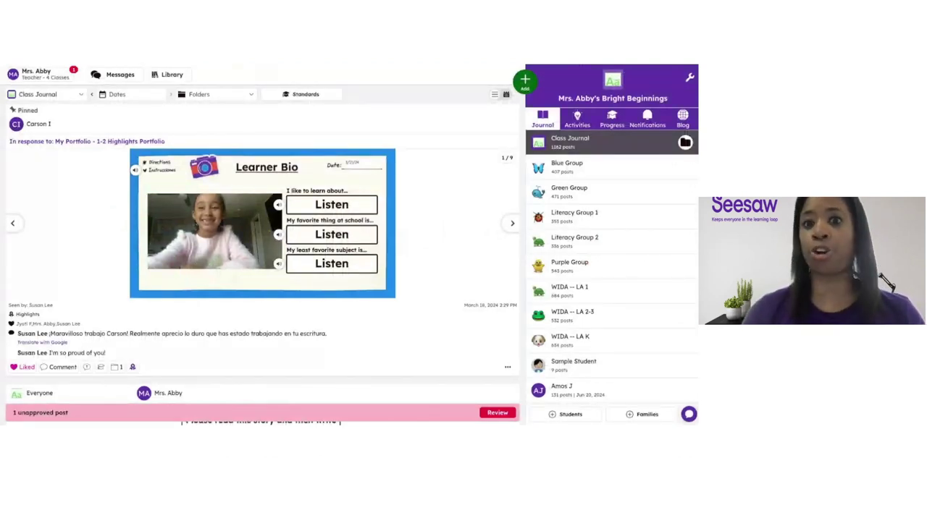
Open the Library to browse the ready-made Seesaw Library lessons.
{"action": "left_click", "coordinate": [173, 76]}
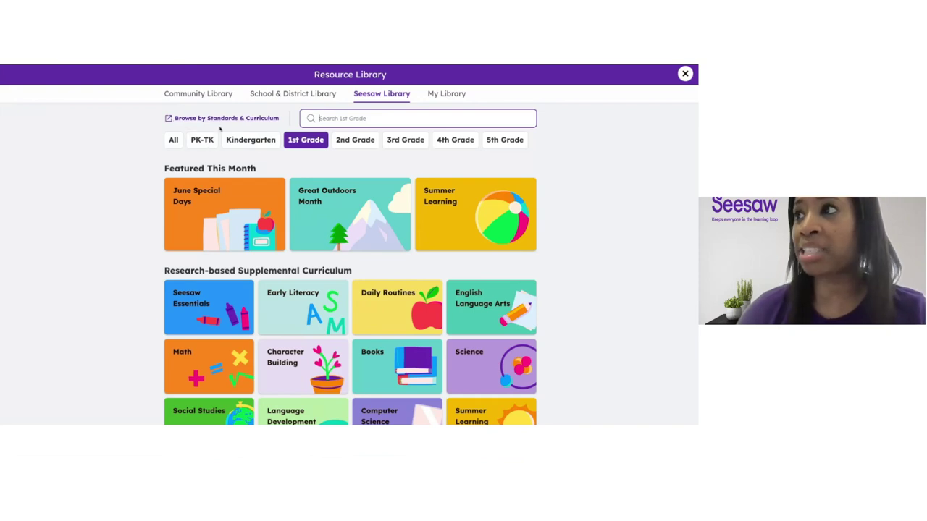
Scroll the Resource Library to find the 'Browse by Standards & Curriculum' link.
{"action": "scroll", "coordinate": [279, 238], "scroll_direction": "down", "scroll_amount": 1}
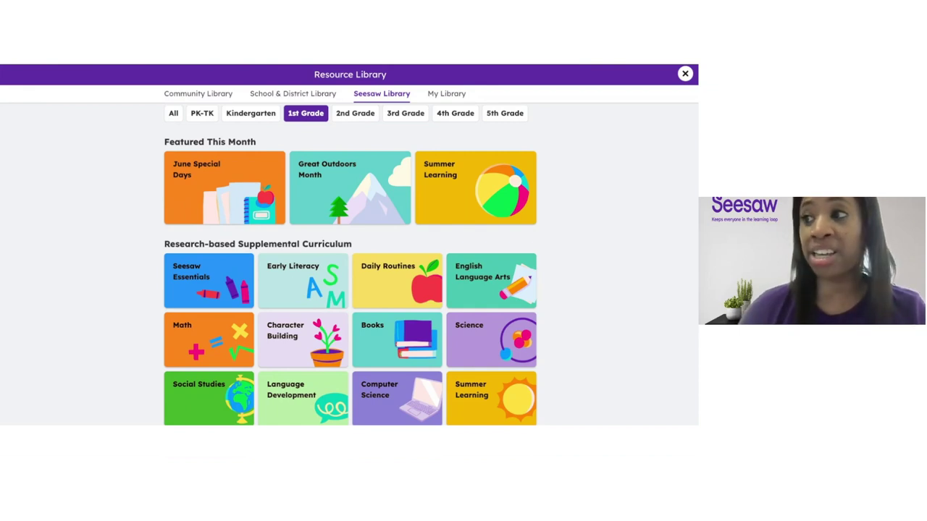
{"action": "scroll", "coordinate": [350, 264], "scroll_direction": "up", "scroll_amount": 1}
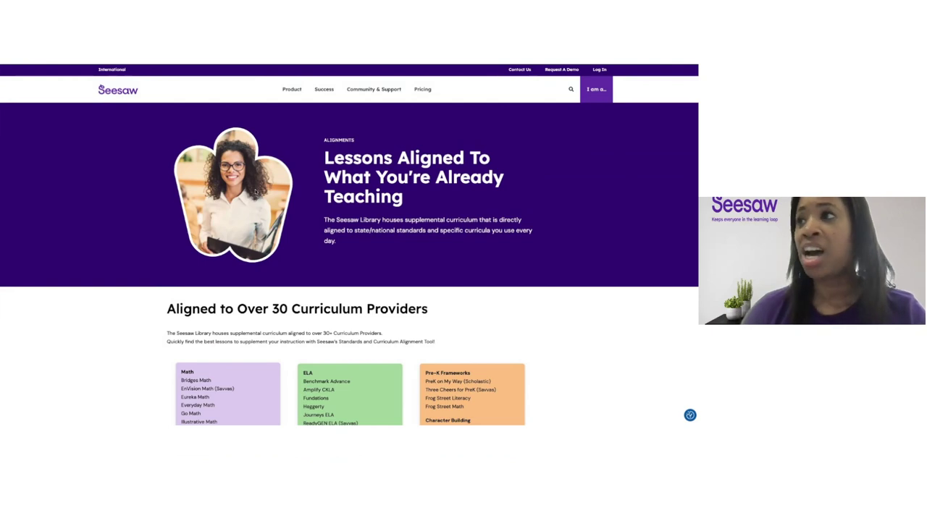
Scroll down the alignments page to the Standards and Curriculum Alignment Tool section.
{"action": "scroll", "coordinate": [348, 246], "scroll_direction": "down", "scroll_amount": 1}
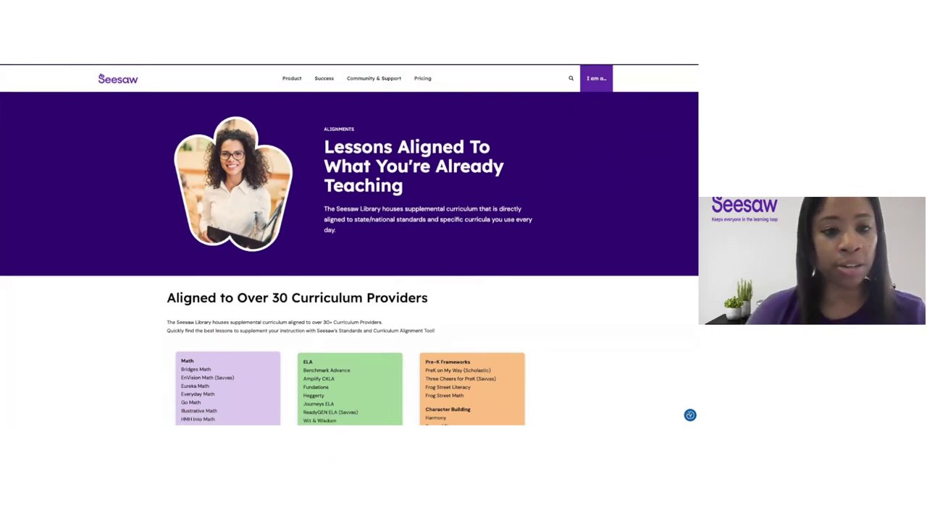
{"action": "scroll", "coordinate": [347, 246], "scroll_direction": "down", "scroll_amount": 5}
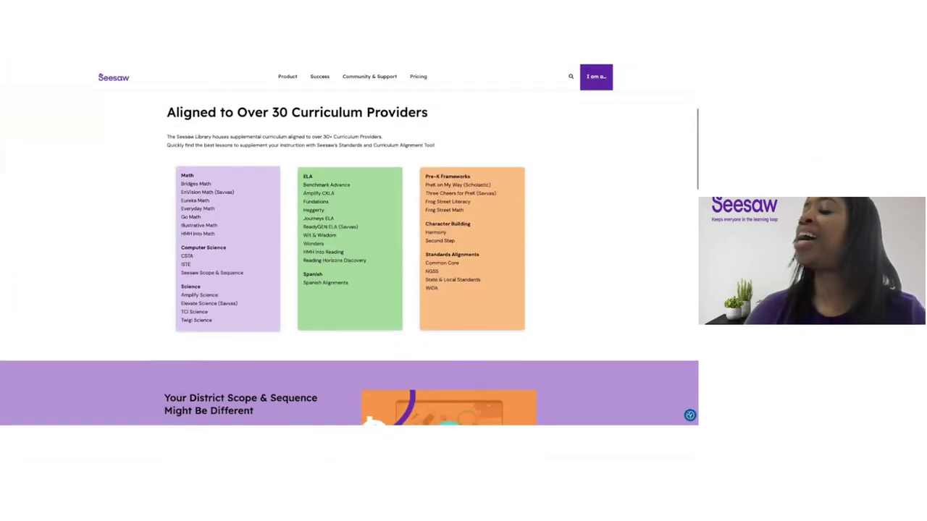
{"action": "scroll", "coordinate": [252, 173], "scroll_direction": "down", "scroll_amount": 2}
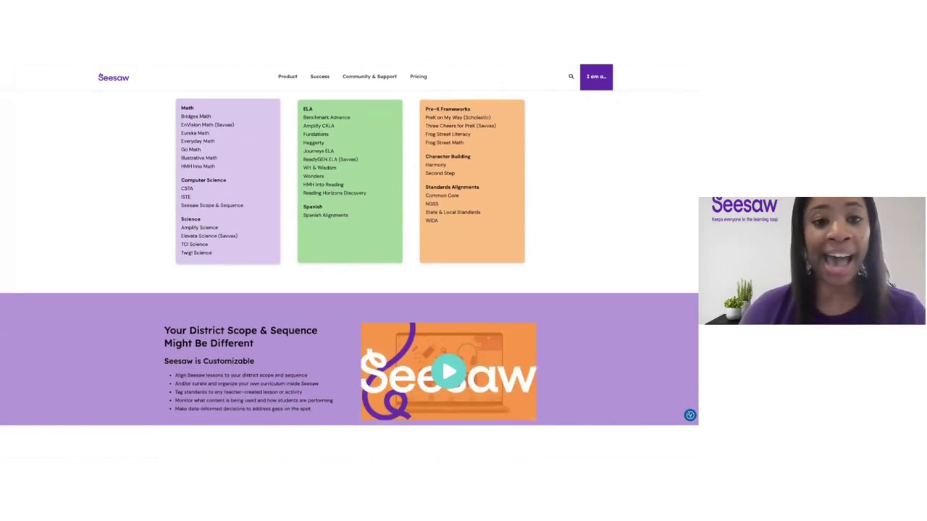
{"action": "scroll", "coordinate": [255, 159], "scroll_direction": "down", "scroll_amount": 4}
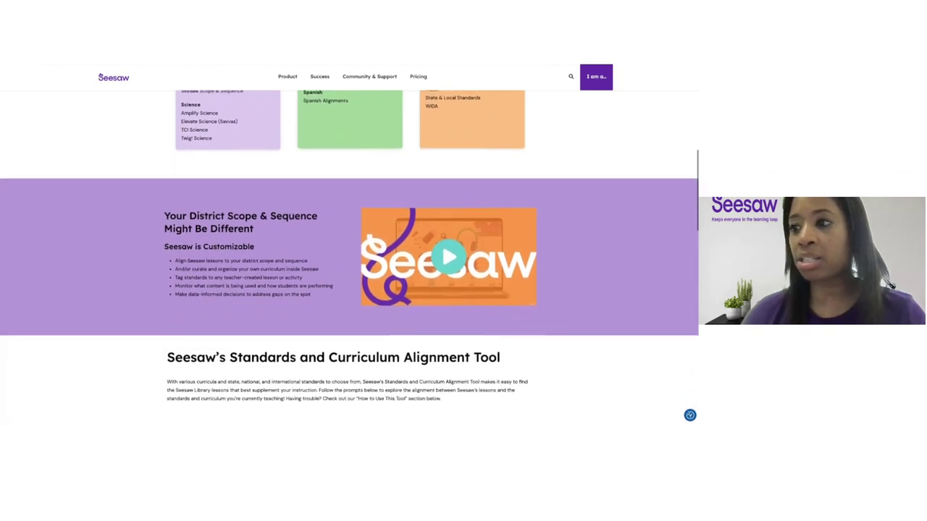
{"action": "scroll", "coordinate": [254, 159], "scroll_direction": "down", "scroll_amount": 3}
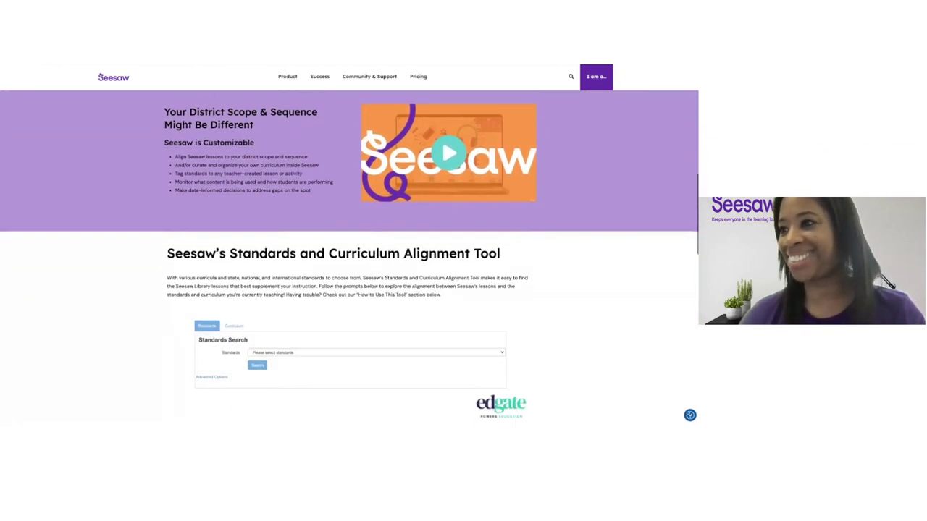
{"action": "scroll", "coordinate": [255, 143], "scroll_direction": "down", "scroll_amount": 3}
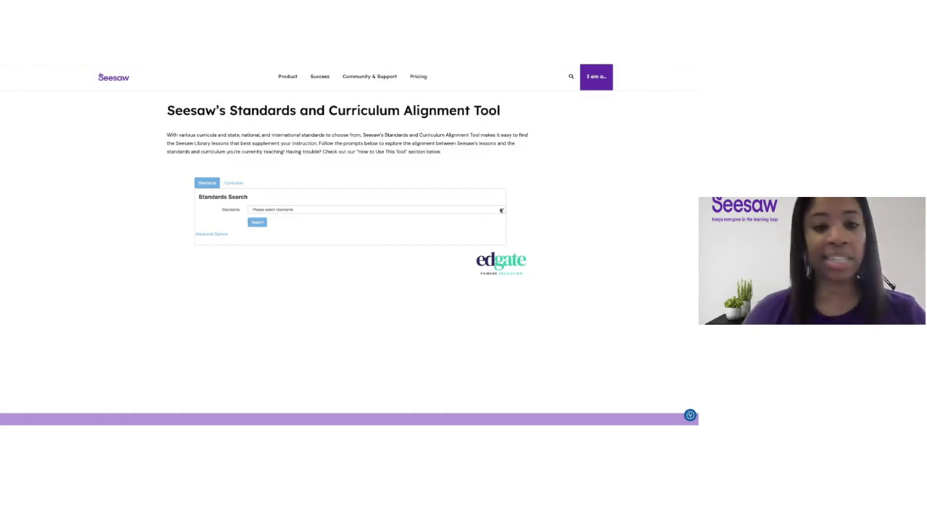
Search standards for California, Language Arts, grade K.
{"action": "left_click", "coordinate": [500, 210]}
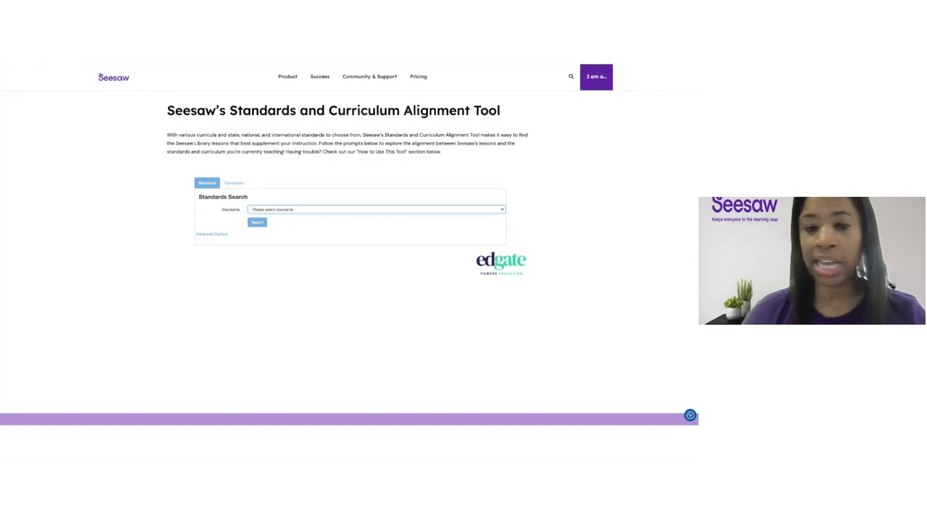
{"action": "left_click", "coordinate": [370, 260]}
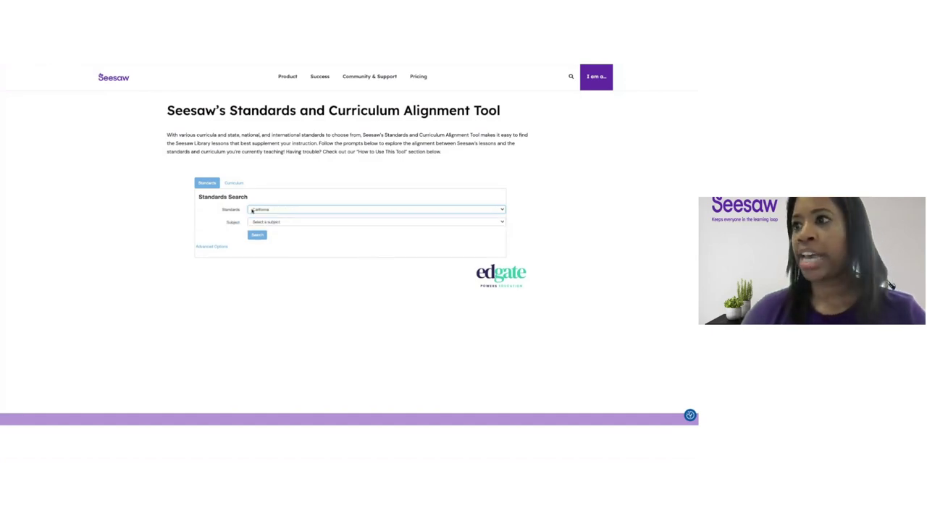
{"action": "left_click", "coordinate": [503, 222]}
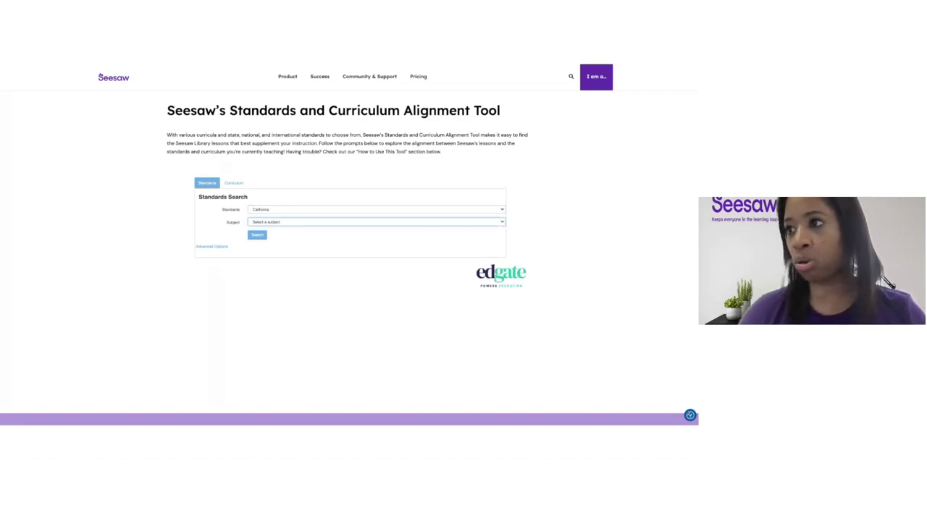
{"action": "key", "text": "Down"}
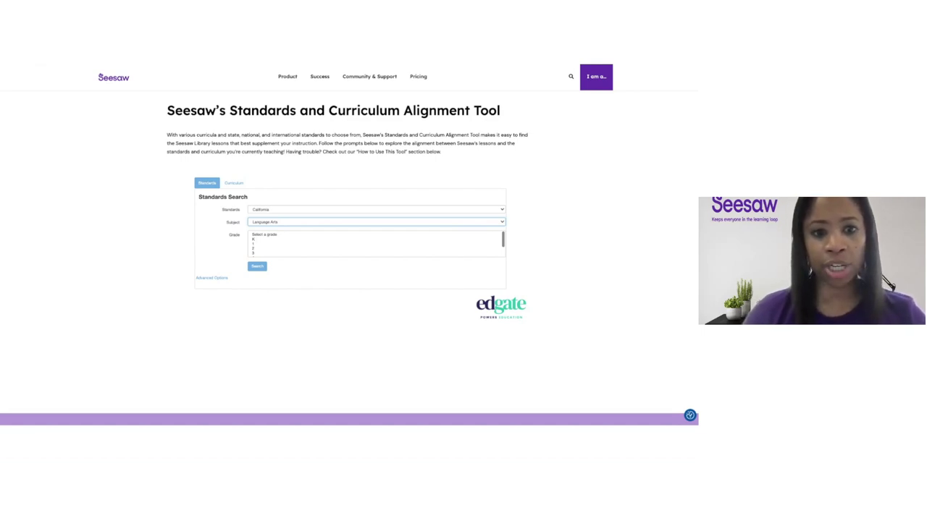
{"action": "left_click", "coordinate": [261, 239]}
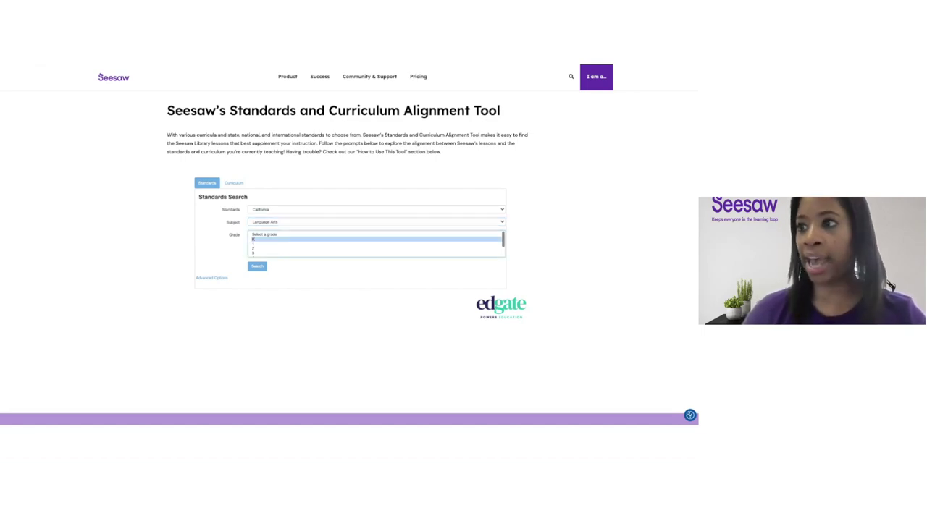
{"action": "left_click", "coordinate": [259, 268]}
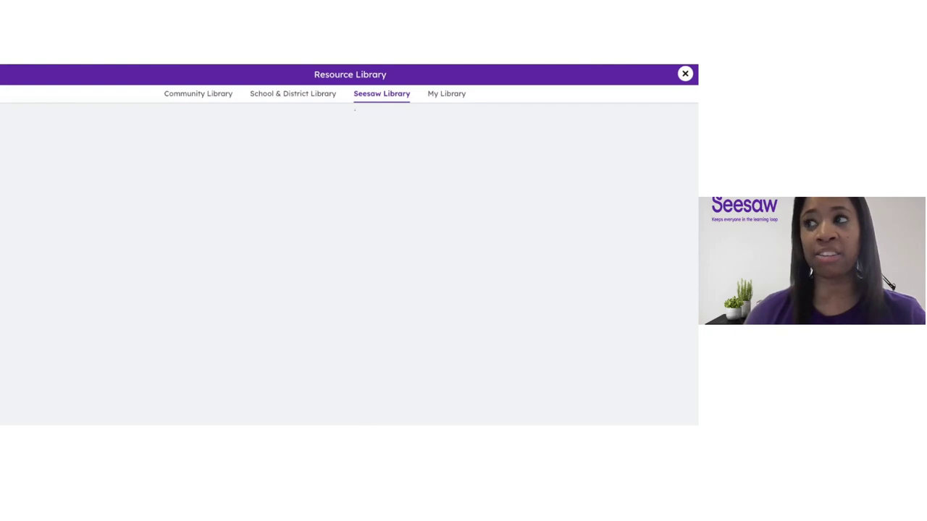
Scroll through the kindergarten characters-and-settings lesson before returning to the alignments page.
{"action": "scroll", "coordinate": [90, 236], "scroll_direction": "down", "scroll_amount": 2}
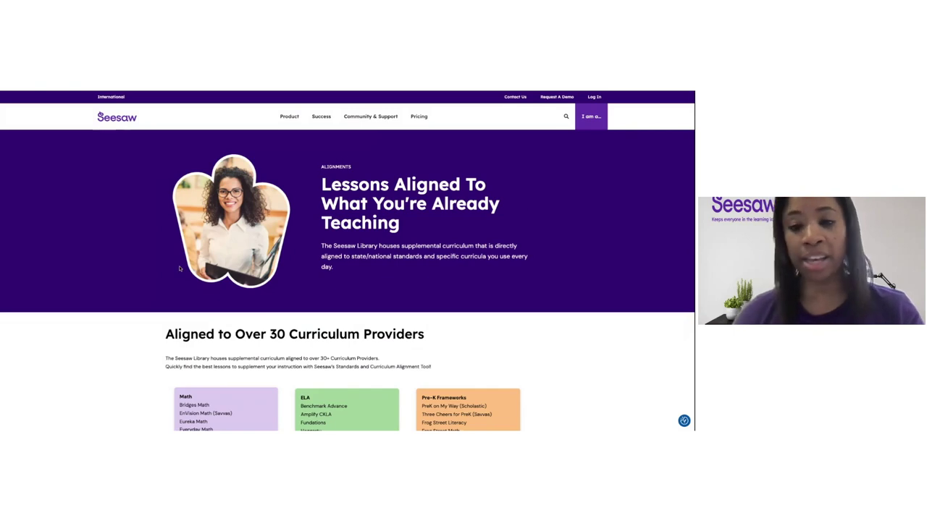
Scroll down the alignments page to the empty Standards Search form.
{"action": "scroll", "coordinate": [154, 338], "scroll_direction": "down", "scroll_amount": 6}
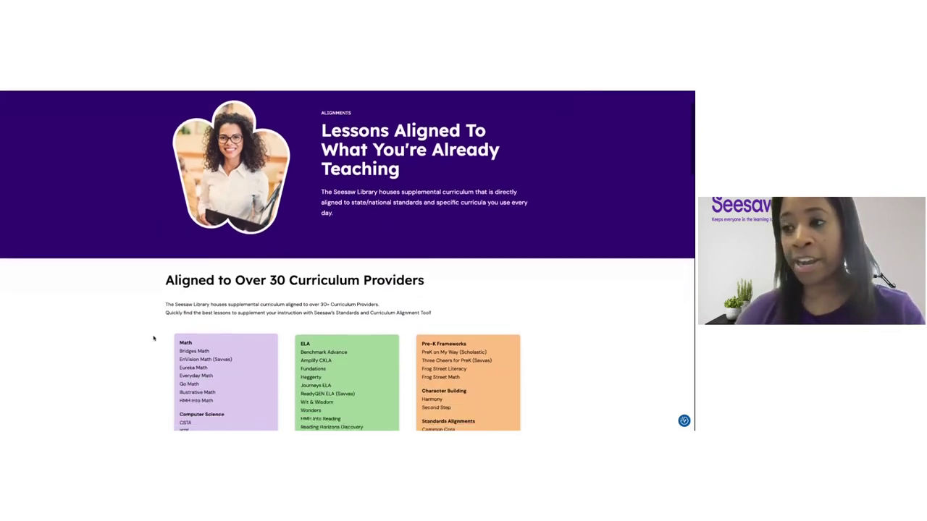
{"action": "scroll", "coordinate": [347, 275], "scroll_direction": "down", "scroll_amount": 5}
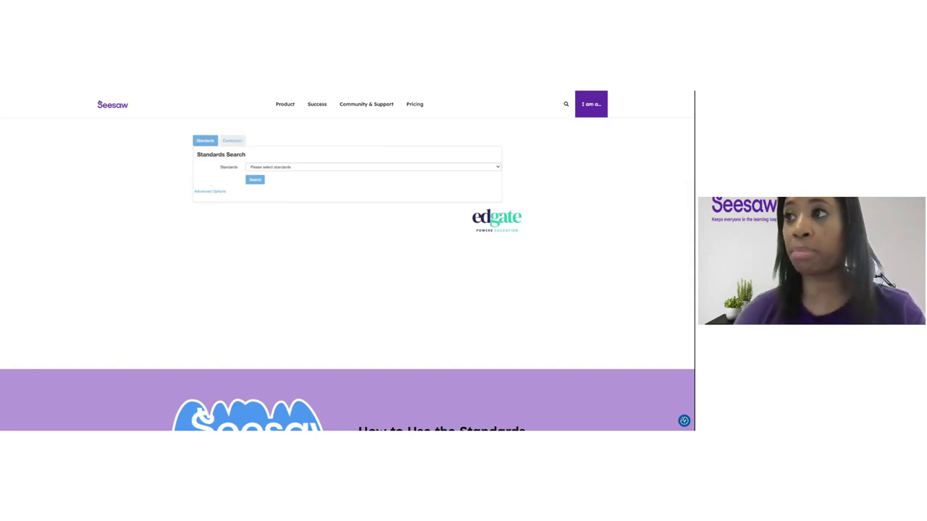
Set up a curriculum search for Benchmark Advance (2020) against Iowa standards.
{"action": "left_click", "coordinate": [232, 141]}
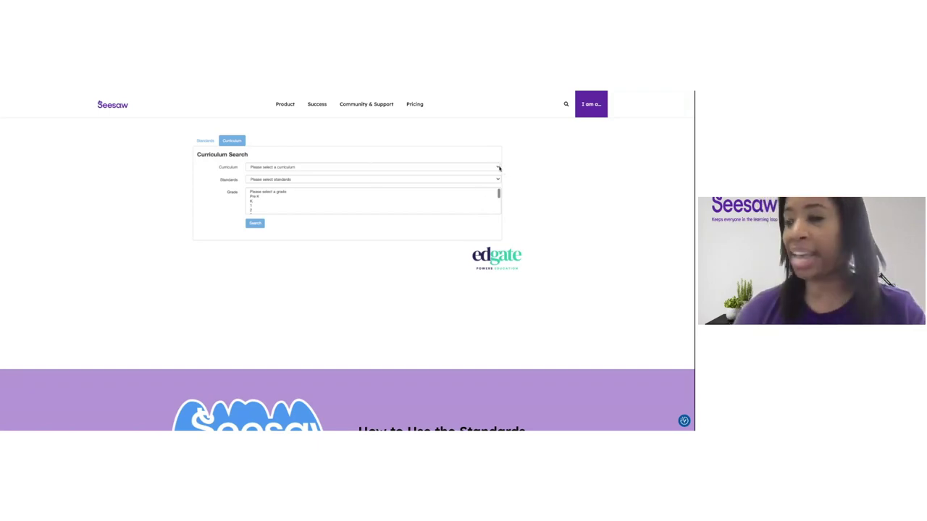
{"action": "left_click", "coordinate": [498, 168]}
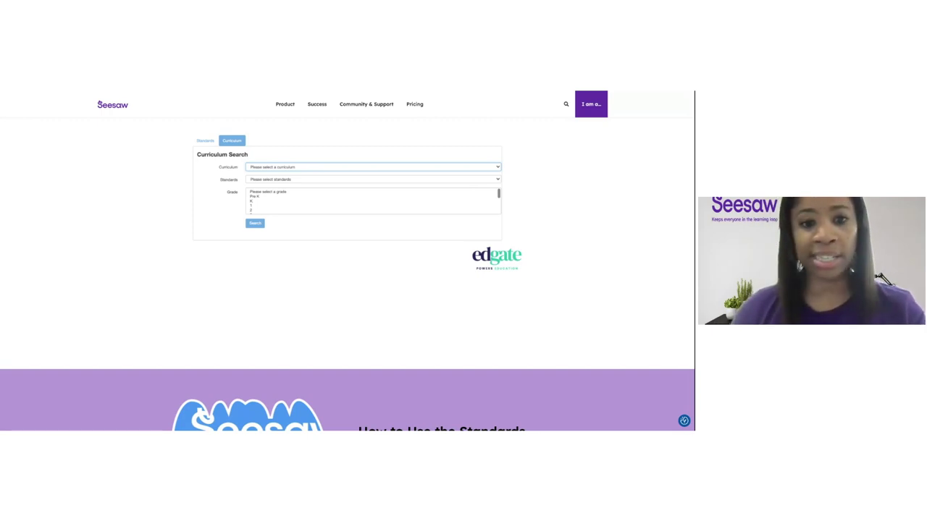
{"action": "left_click", "coordinate": [310, 193]}
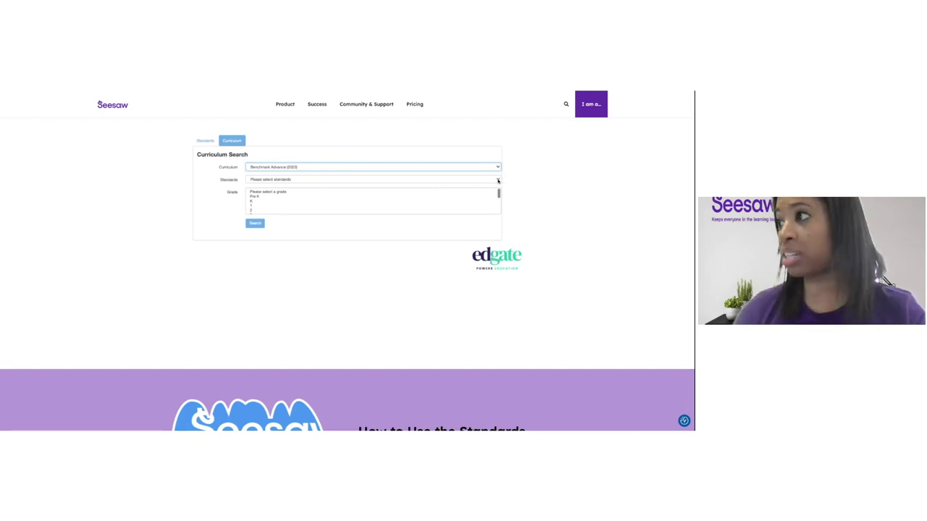
{"action": "left_click", "coordinate": [497, 180]}
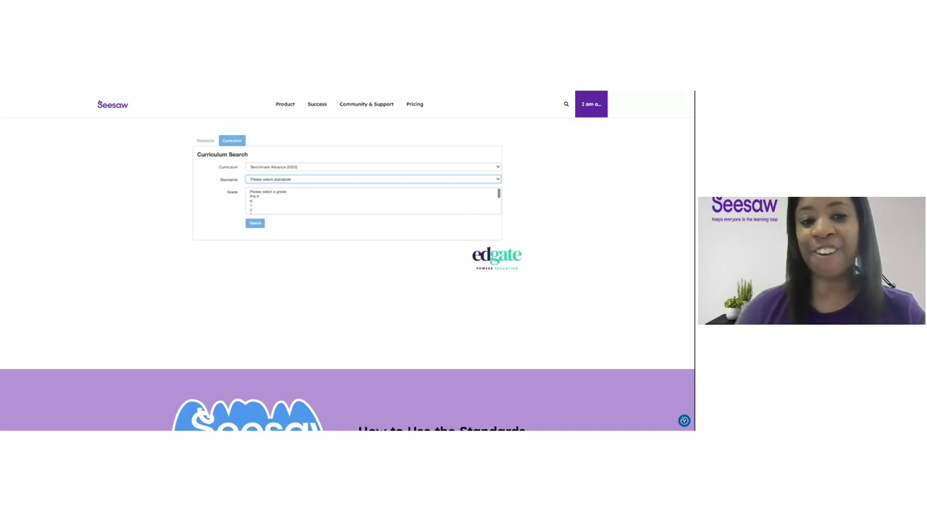
{"action": "left_click", "coordinate": [406, 275]}
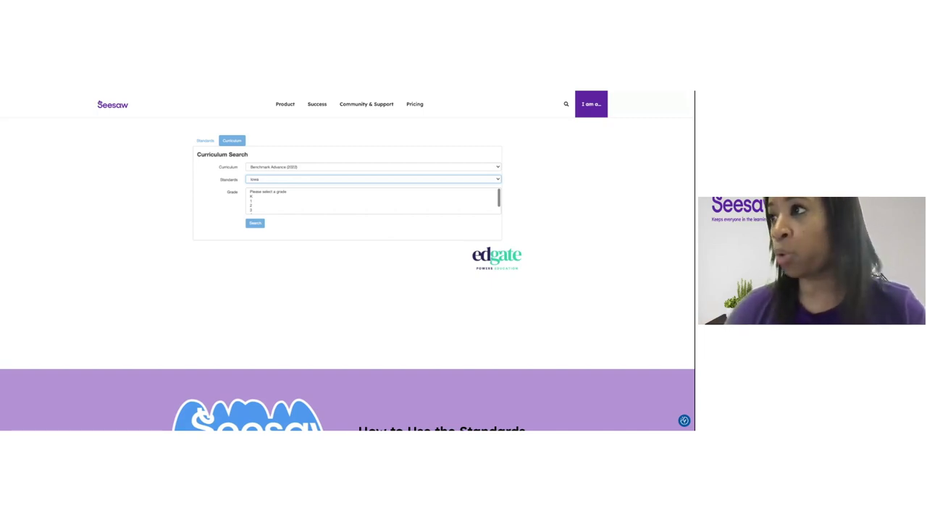
Select grades 3, 4 and 5 and run the curriculum search.
{"action": "scroll", "coordinate": [365, 205], "scroll_direction": "down", "scroll_amount": 2}
{"action": "scroll", "coordinate": [365, 205], "scroll_direction": "up", "scroll_amount": 2}
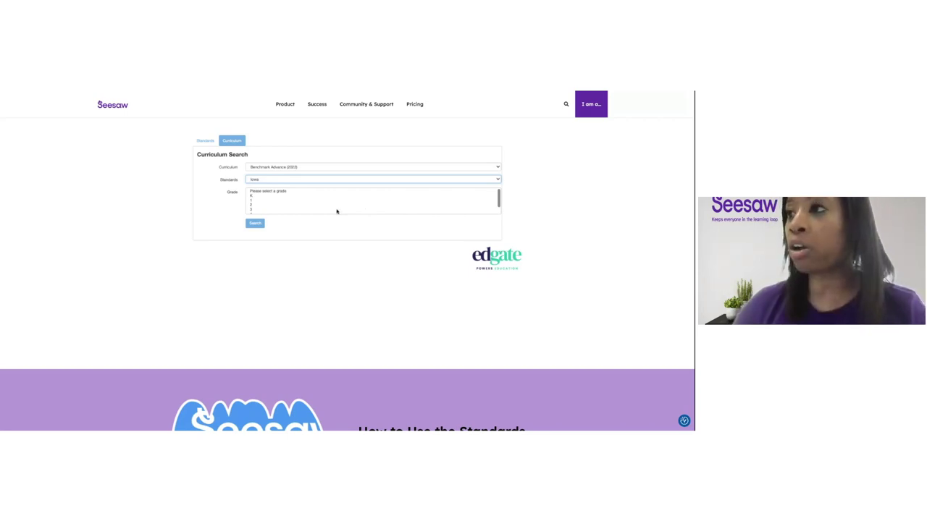
{"action": "scroll", "coordinate": [342, 208], "scroll_direction": "down", "scroll_amount": 2}
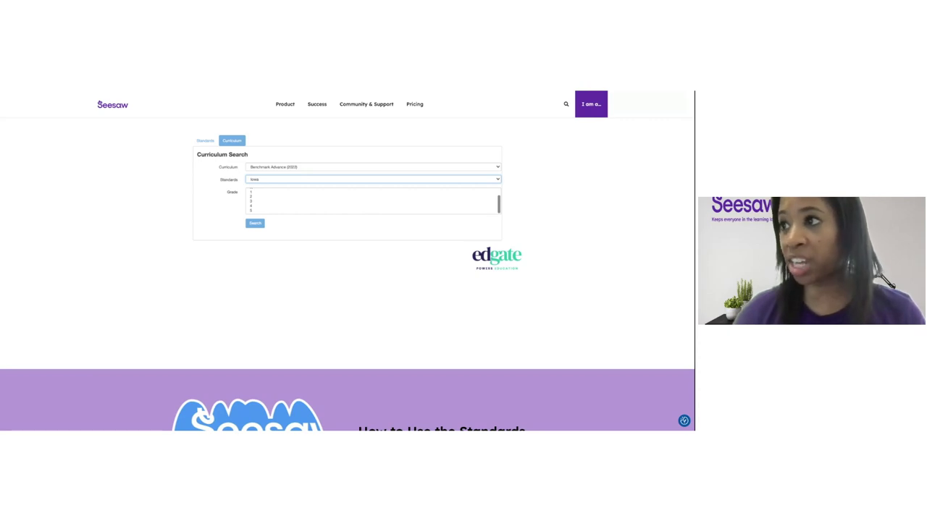
{"action": "left_click", "coordinate": [289, 201]}
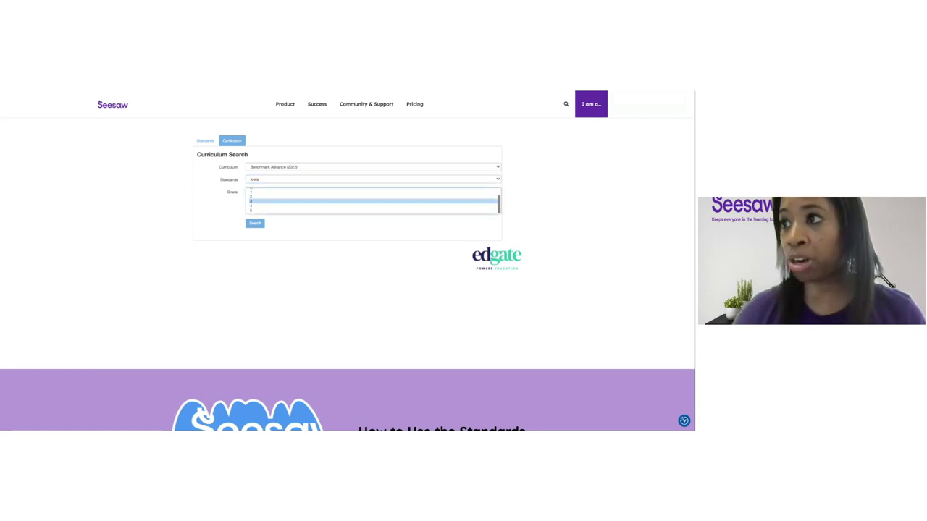
{"action": "left_click", "coordinate": [255, 206], "text": "shift"}
{"action": "left_click", "coordinate": [254, 211], "text": "shift"}
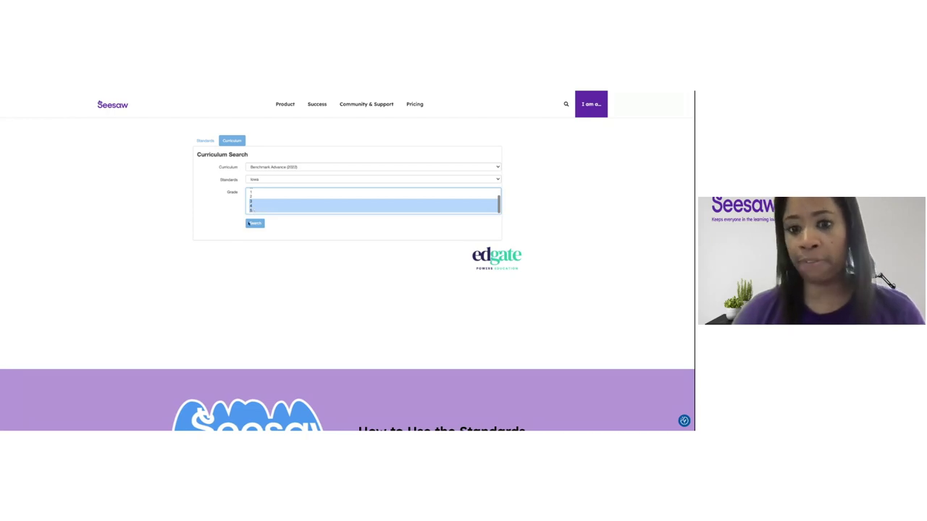
{"action": "left_click", "coordinate": [257, 225]}
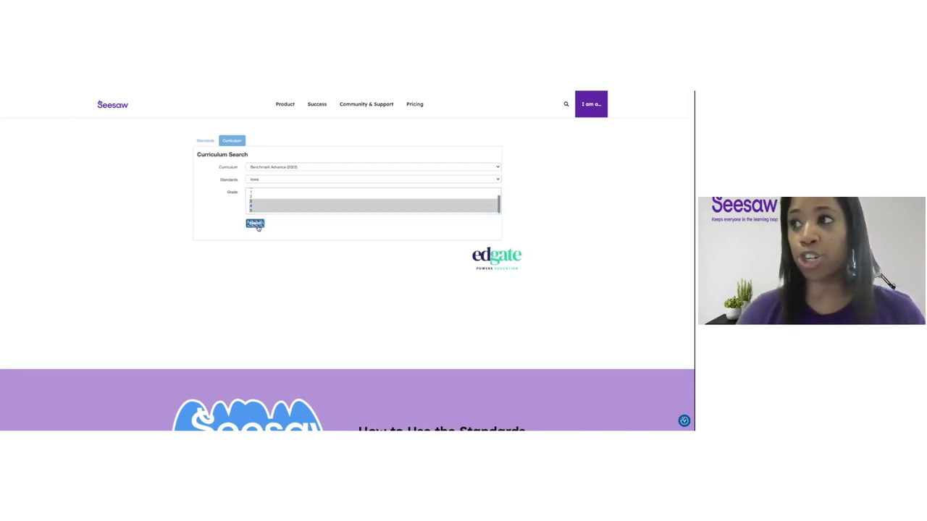